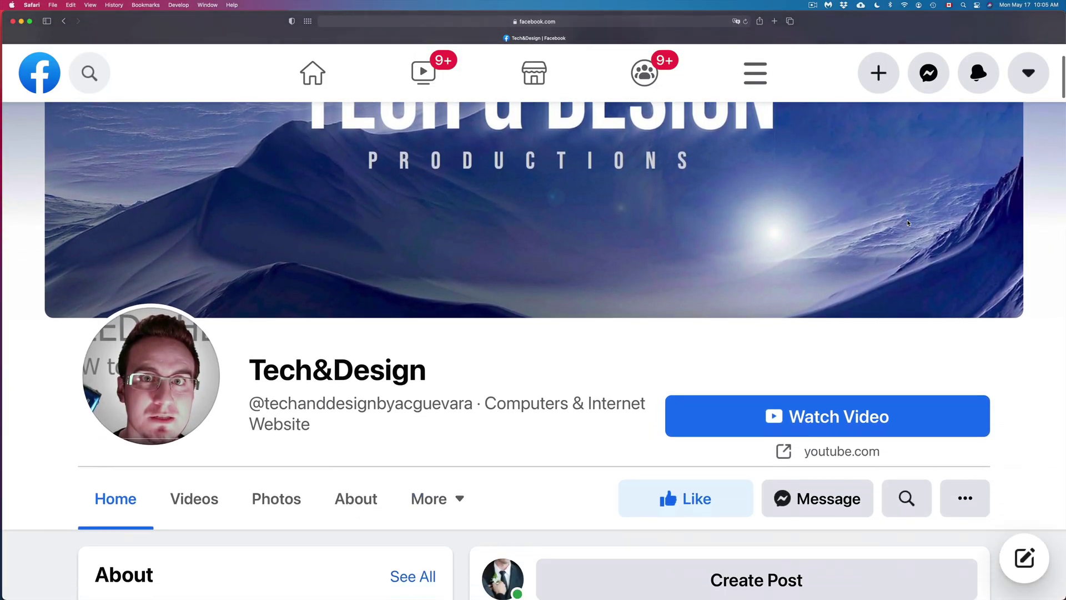
scroll(909, 224, down, 3)
scroll(907, 224, down, 7)
scroll(908, 224, down, 5)
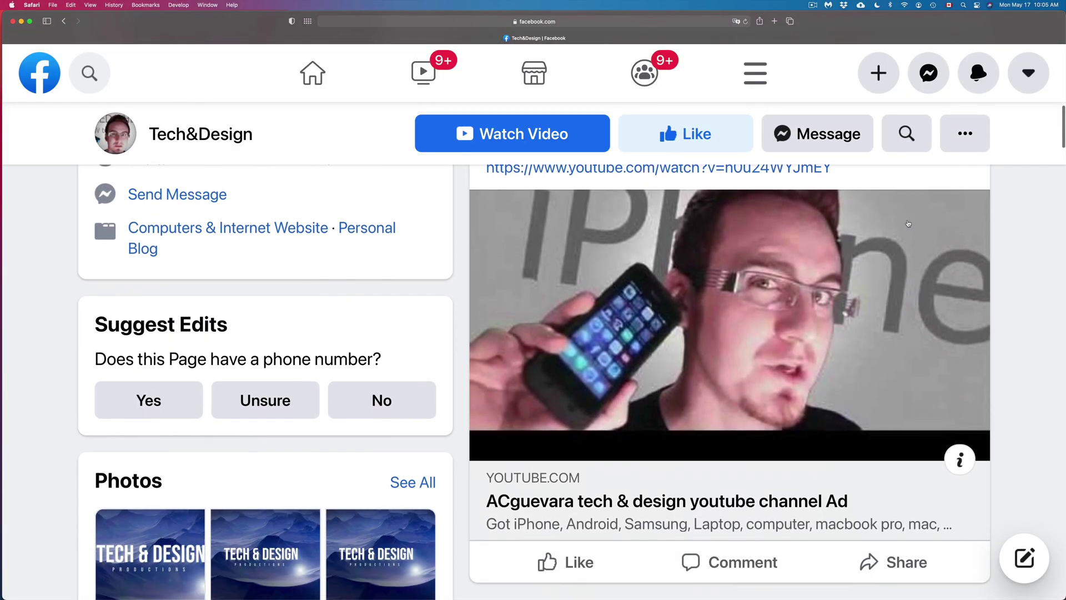
scroll(908, 224, down, 2)
scroll(908, 223, down, 5)
scroll(909, 224, down, 1)
scroll(908, 223, down, 3)
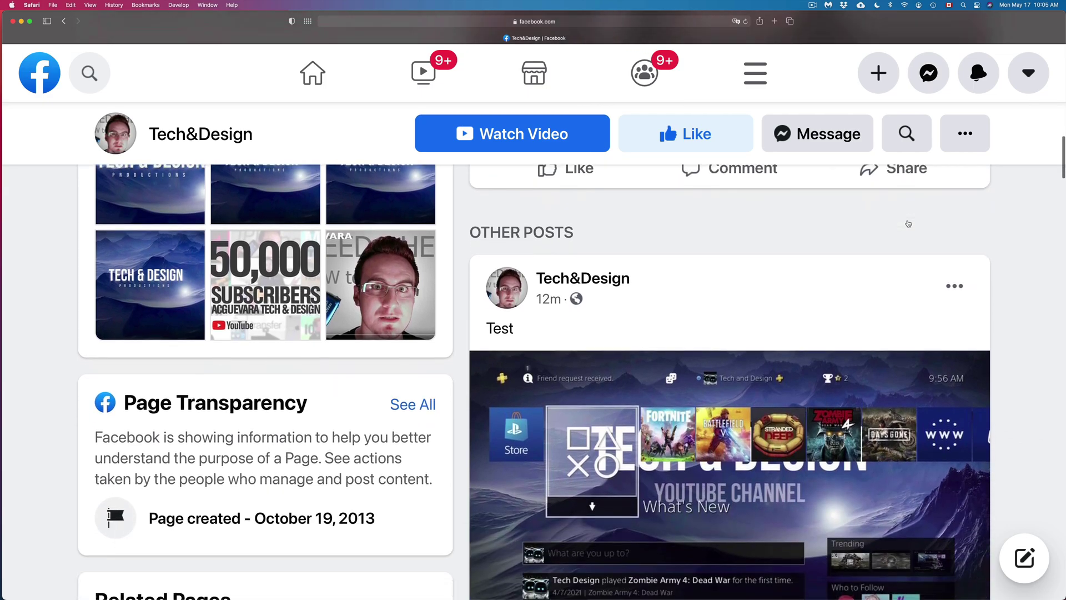
scroll(907, 223, down, 1)
scroll(908, 223, down, 2)
scroll(908, 223, down, 2)
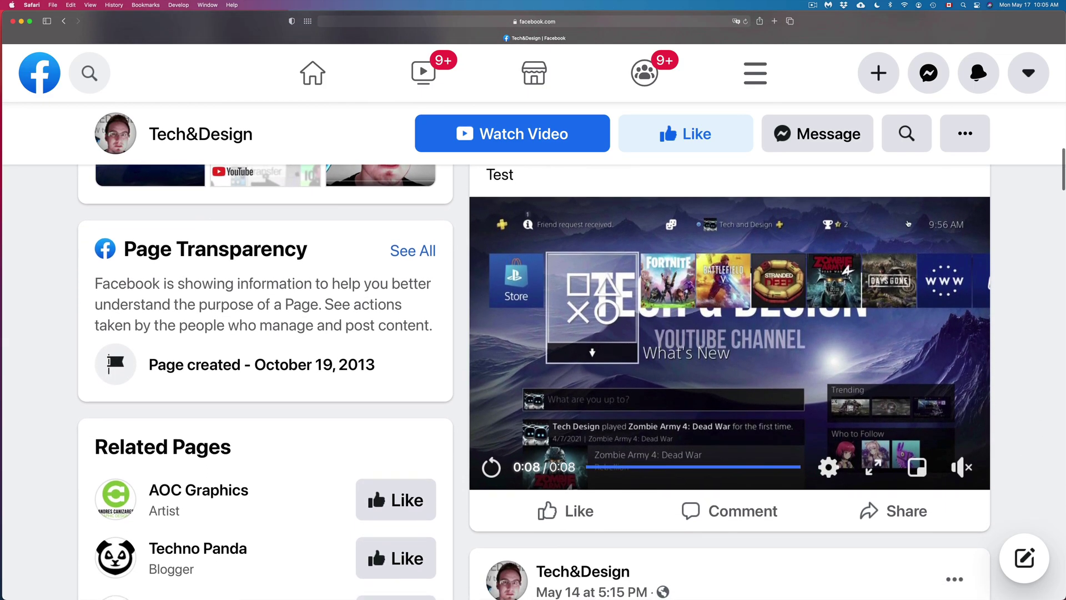
scroll(908, 223, down, 1)
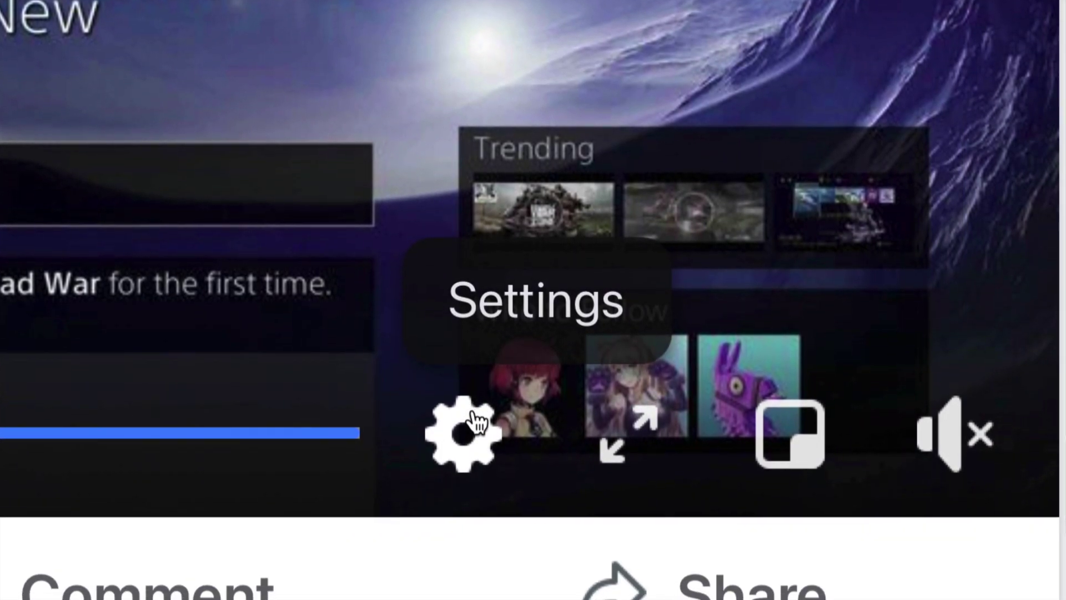
- Open the player's Quality options, then briefly play and pause the Test post video
click(453, 425)
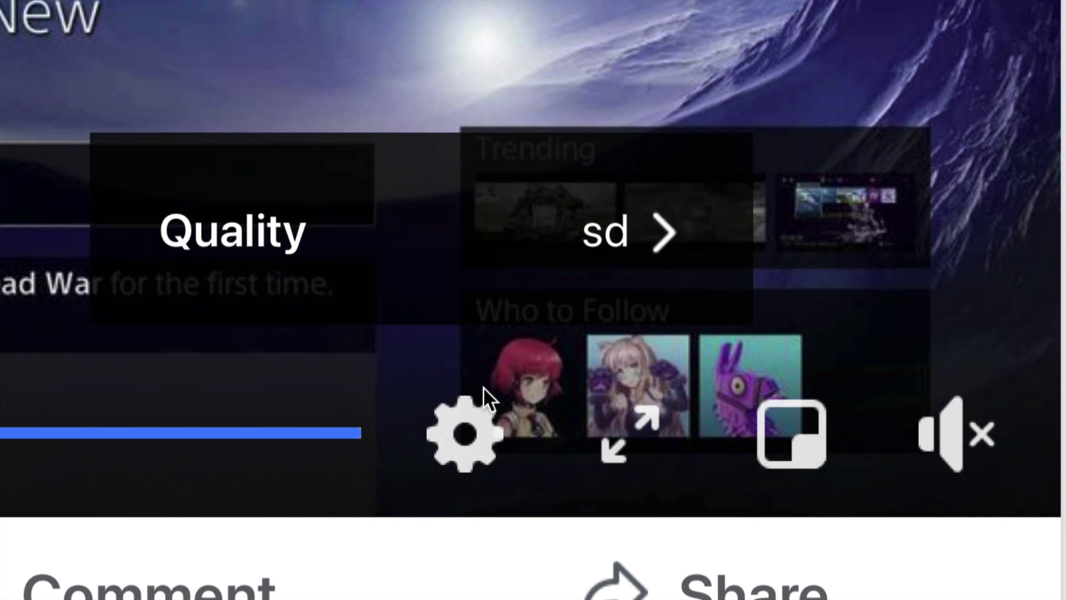
click(635, 236)
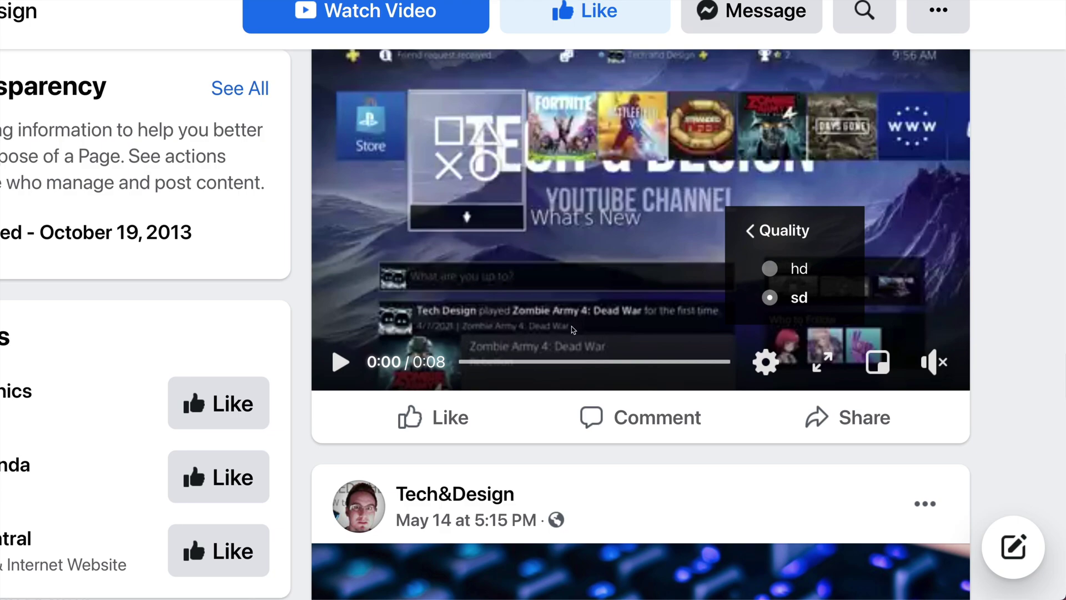
click(341, 361)
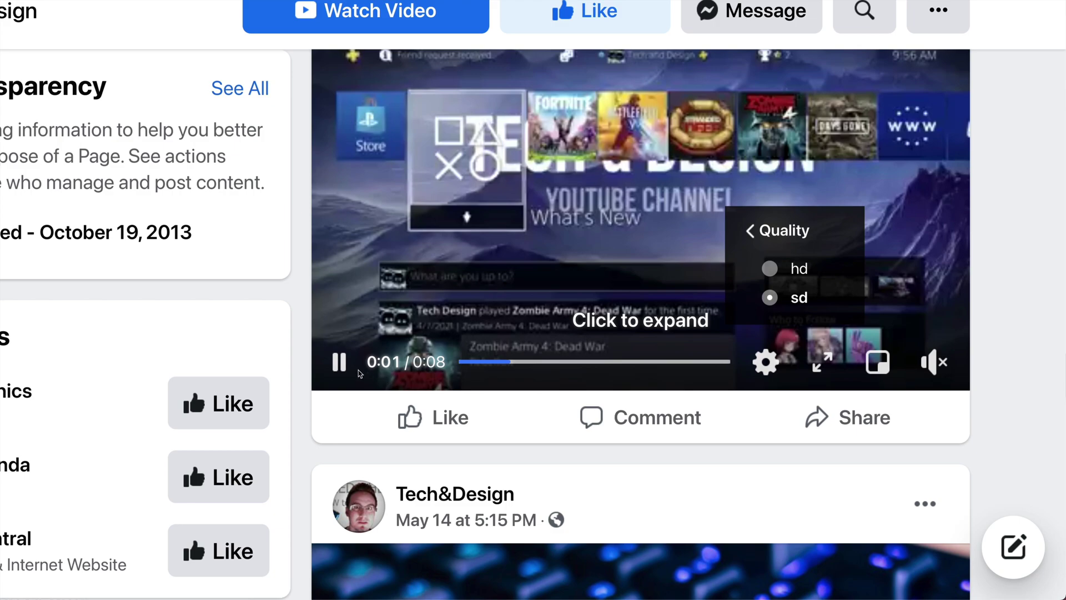
click(341, 362)
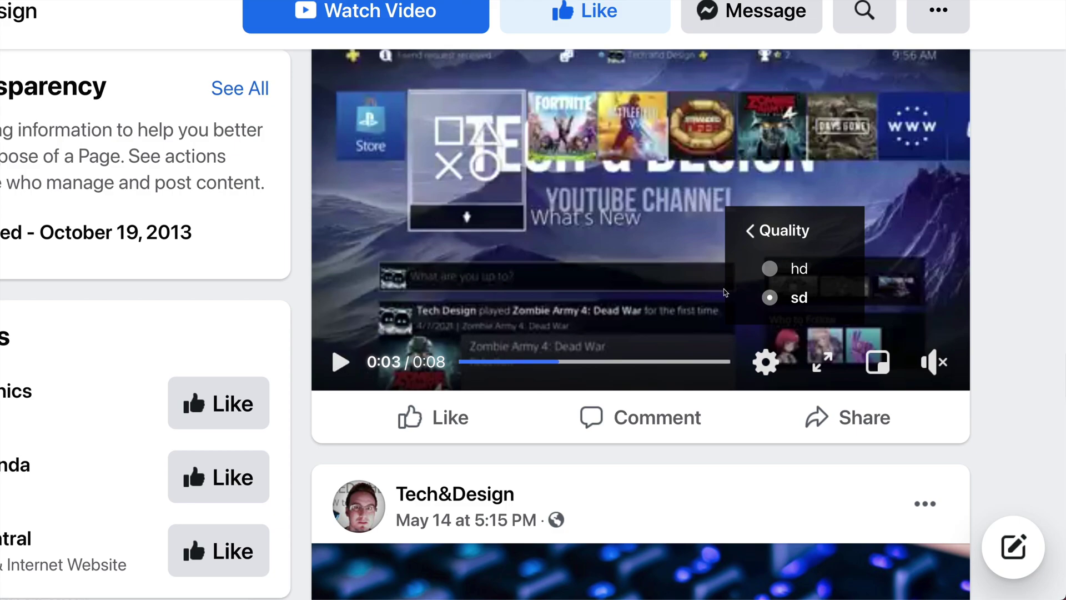
- Choose hd quality, then play the Test post video and pause it at 0:03
click(769, 269)
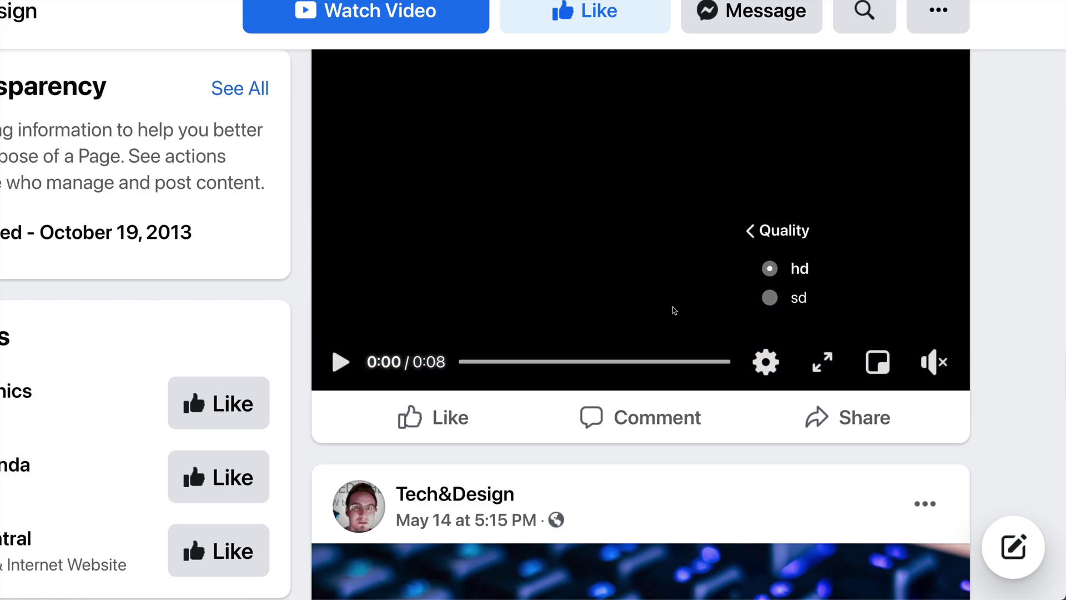
click(340, 363)
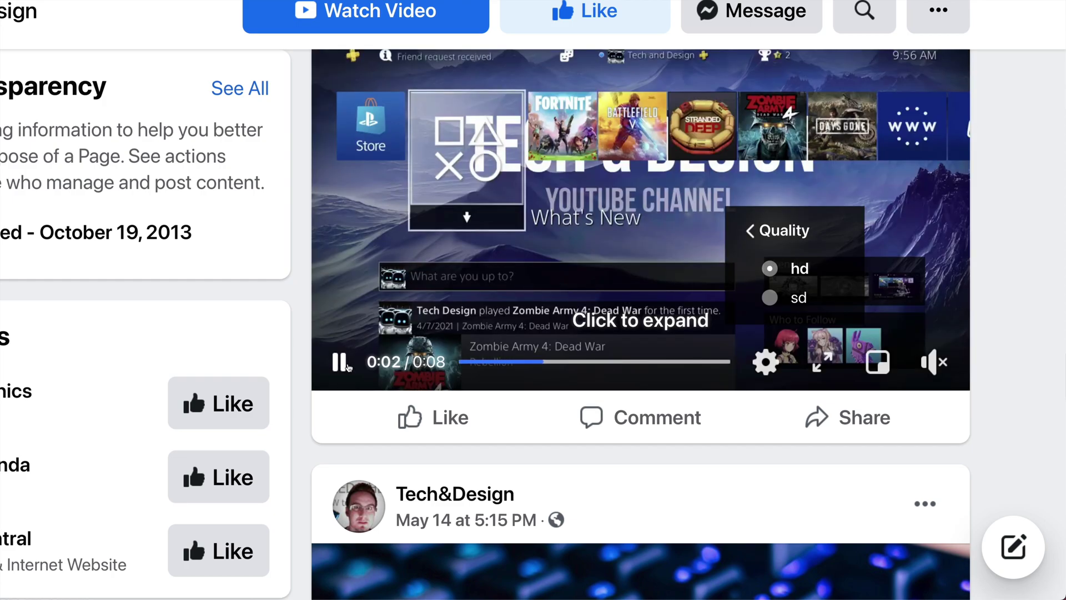
click(342, 363)
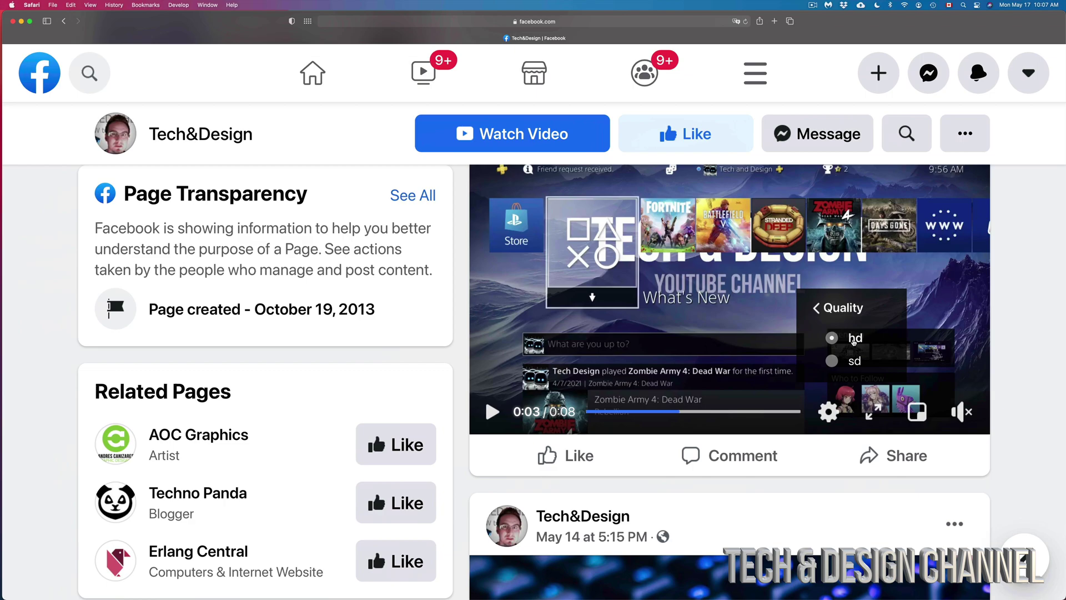
- Dismiss the Quality menu by selecting an empty area beside the player
click(855, 340)
scroll(1024, 339, up, 2)
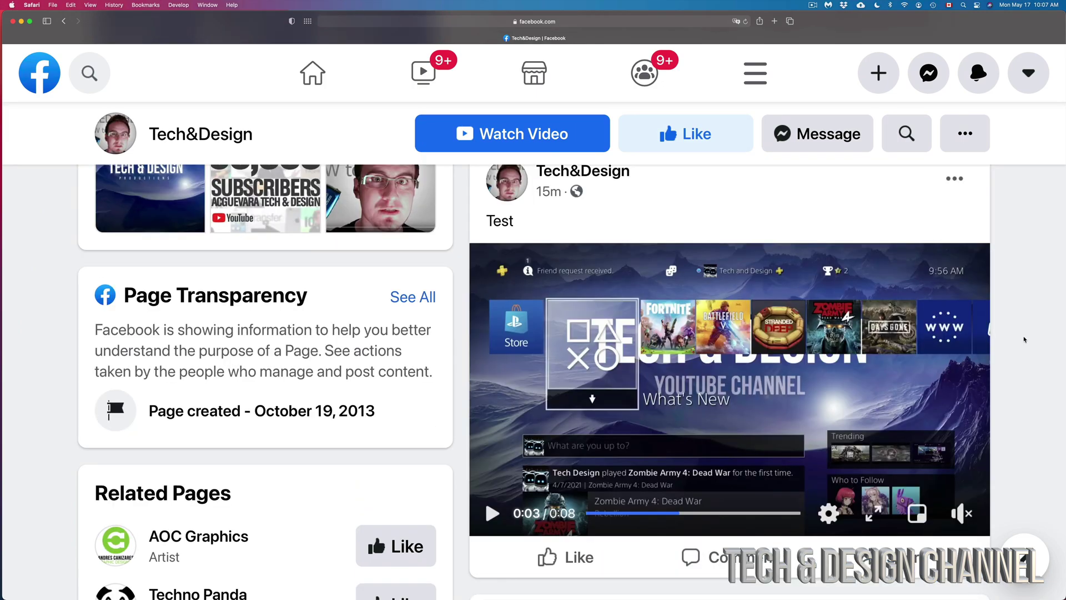